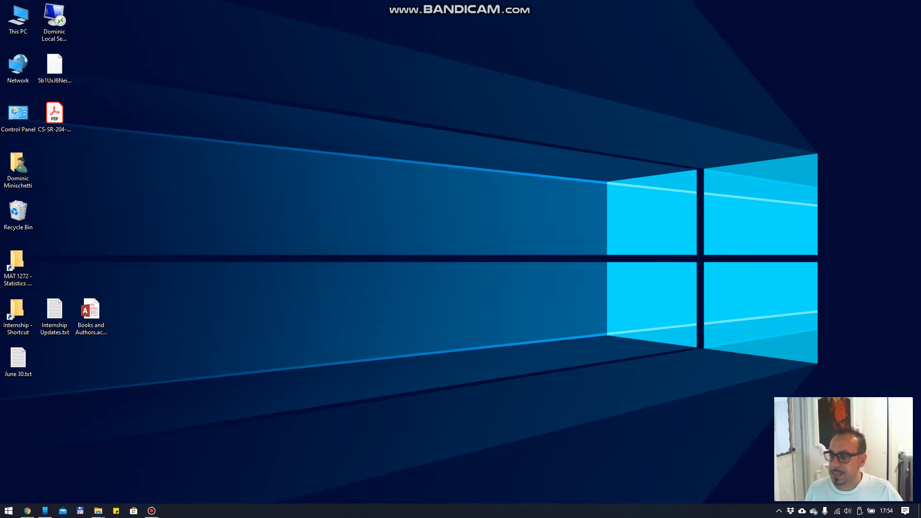
Launch Access and open the recent database Books and Authors.accdb
click(5, 510)
click(79, 227)
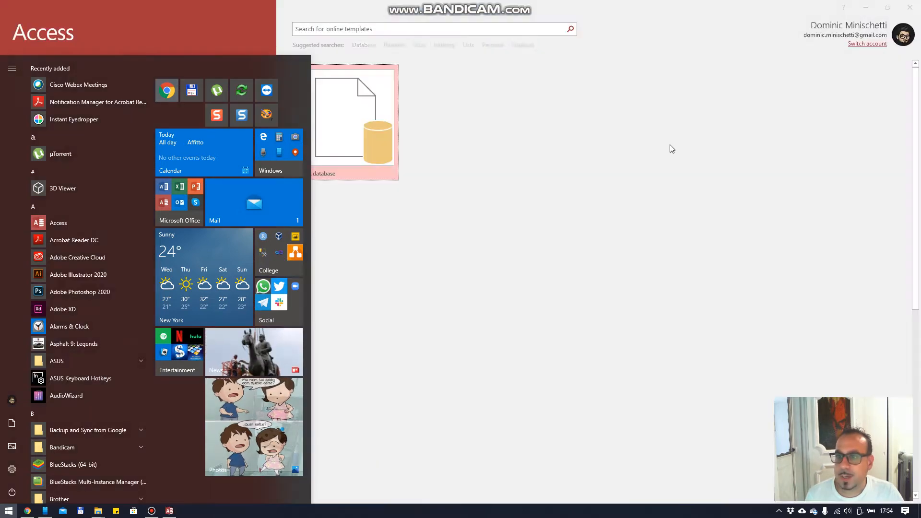
click(906, 178)
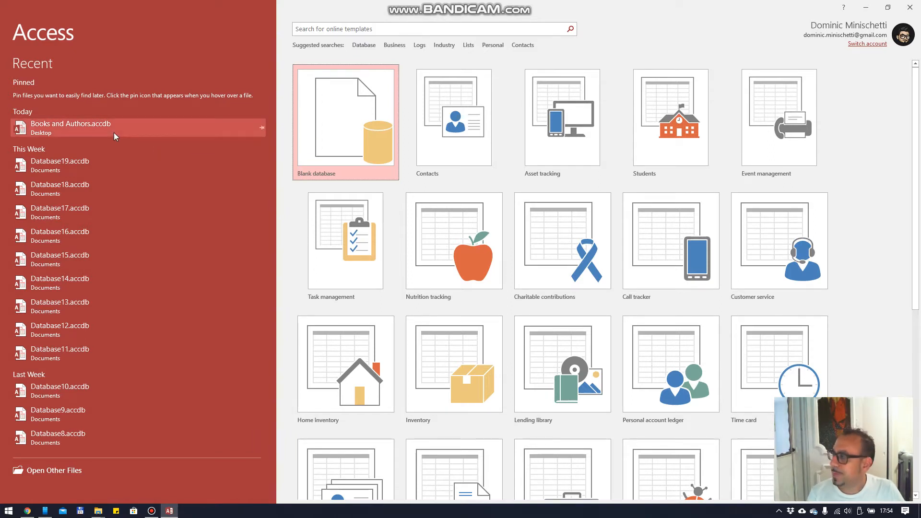
click(53, 128)
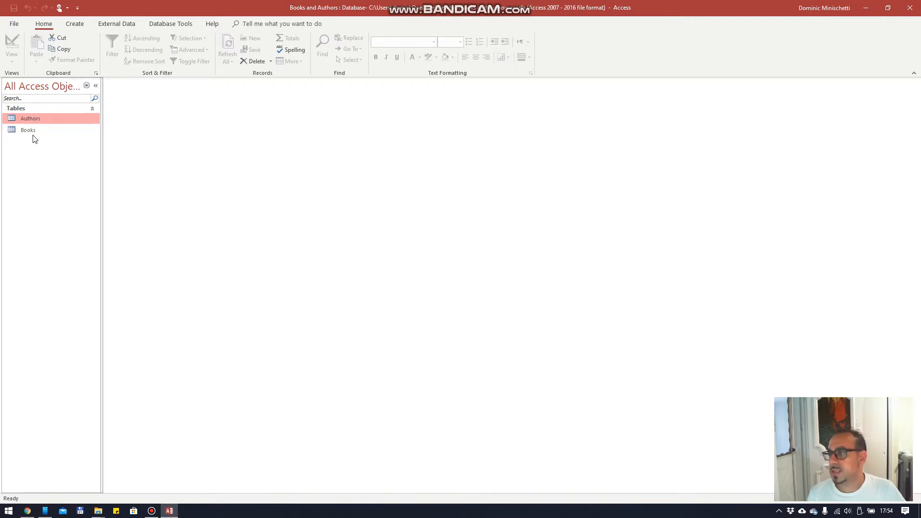
click(22, 178)
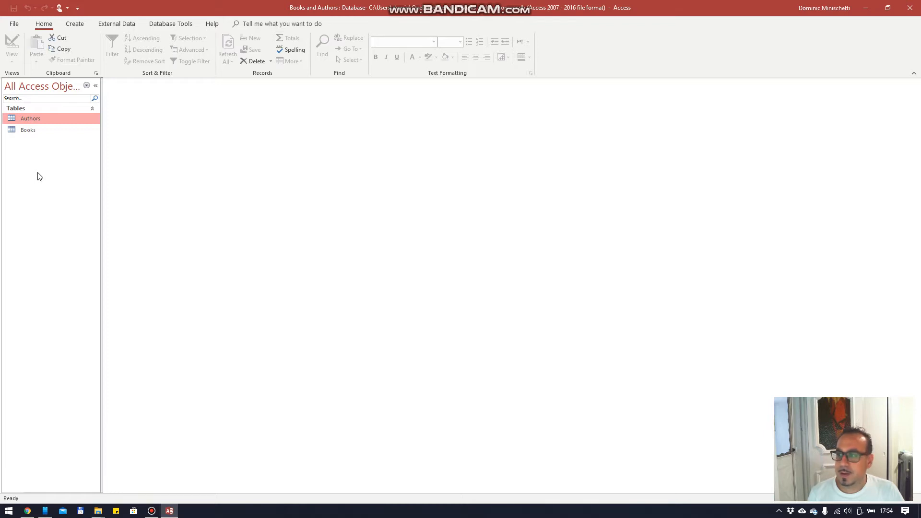
click(30, 158)
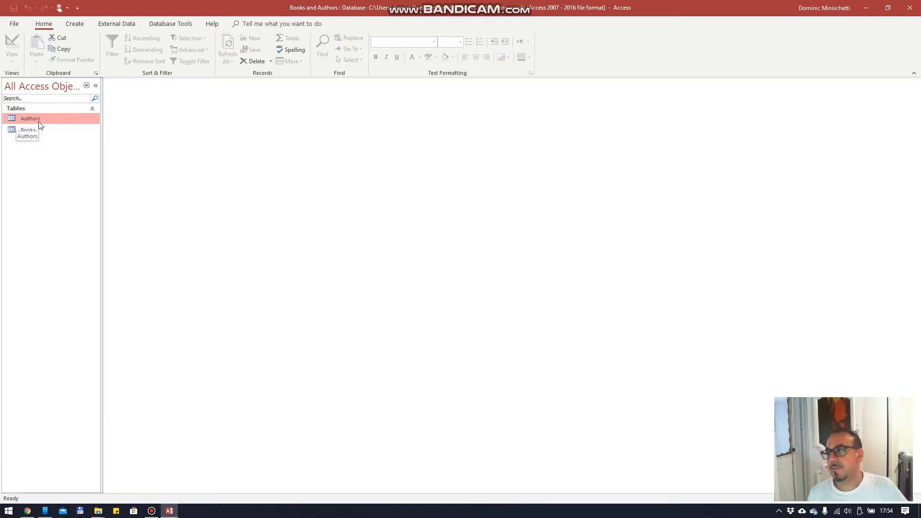
Start a new query with the Simple Query Wizard
click(78, 25)
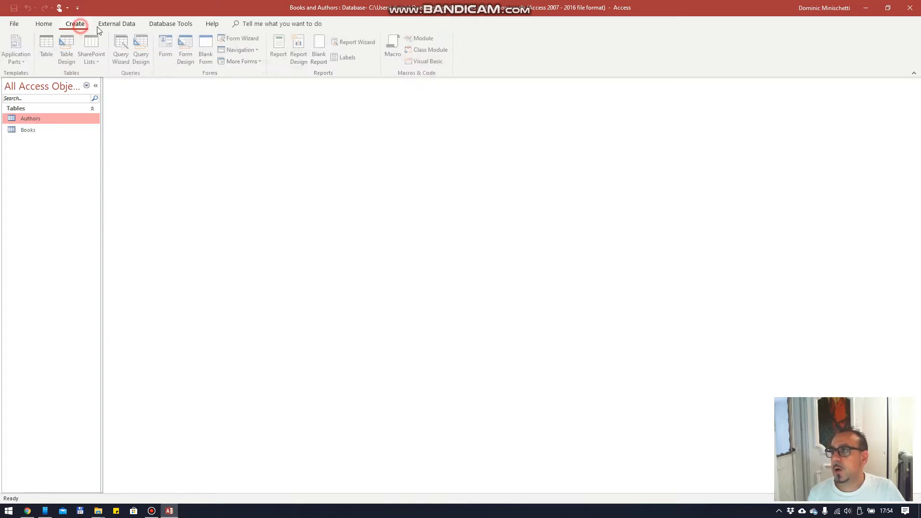
click(123, 63)
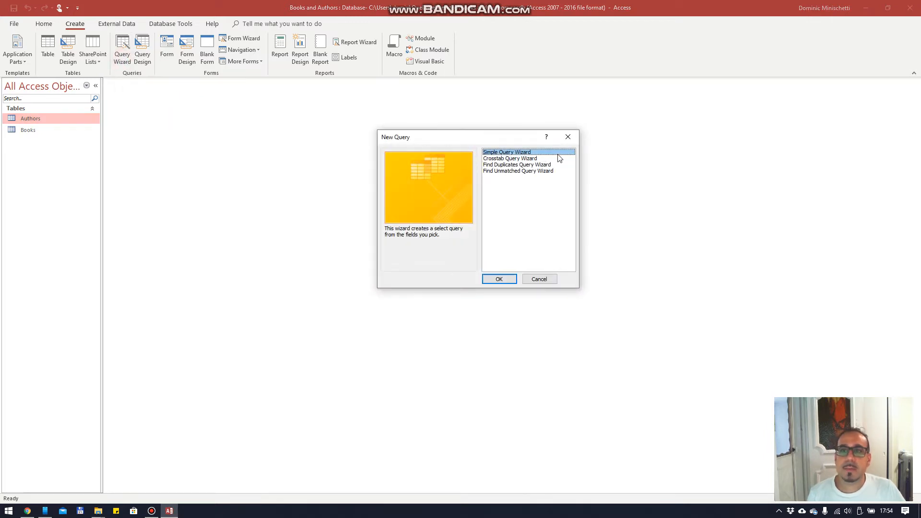
click(499, 279)
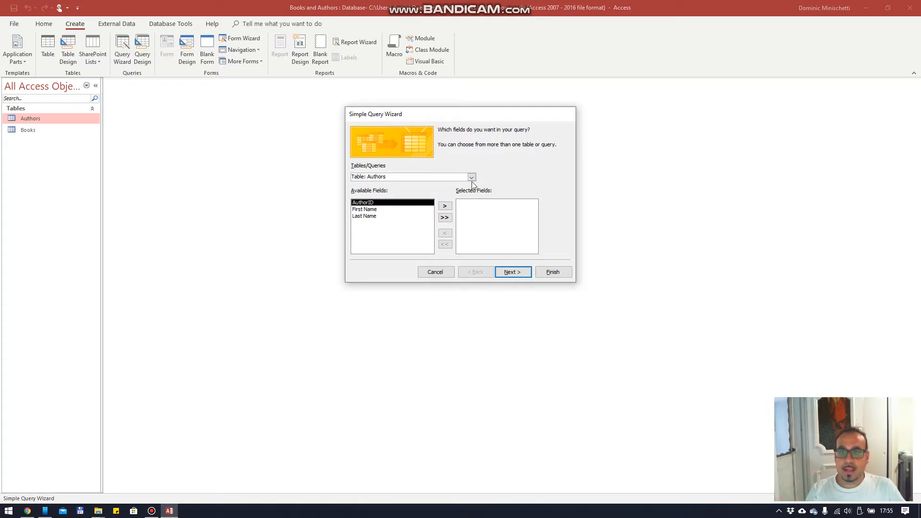
Add all fields of the Authors table to the query, removing AuthorID and adding it back after First Name
click(471, 177)
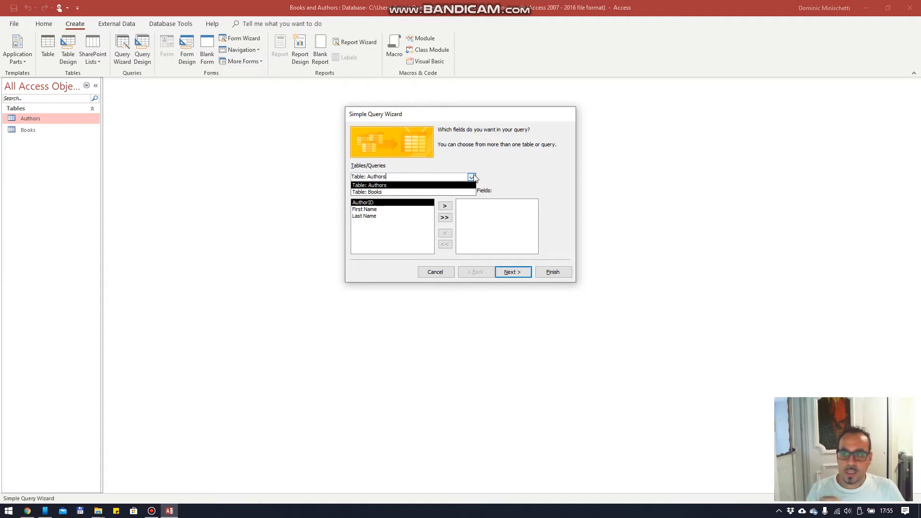
click(408, 185)
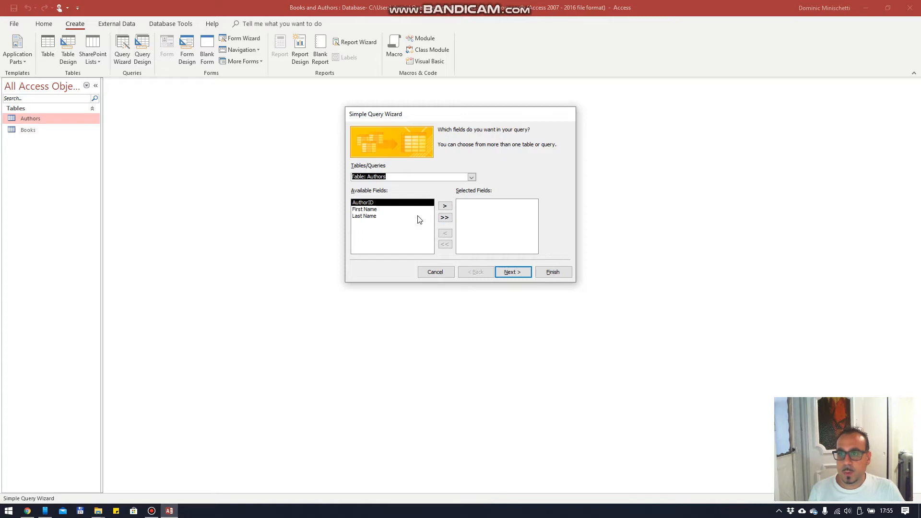
click(444, 218)
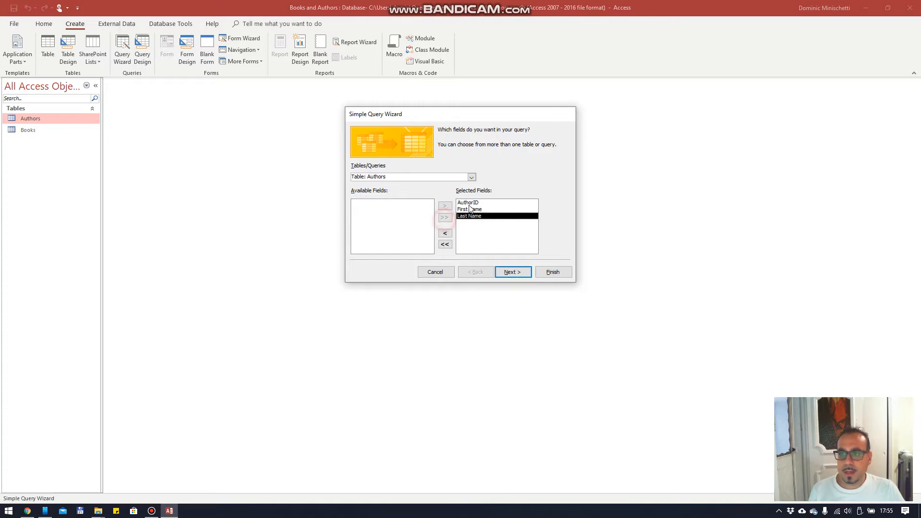
click(475, 202)
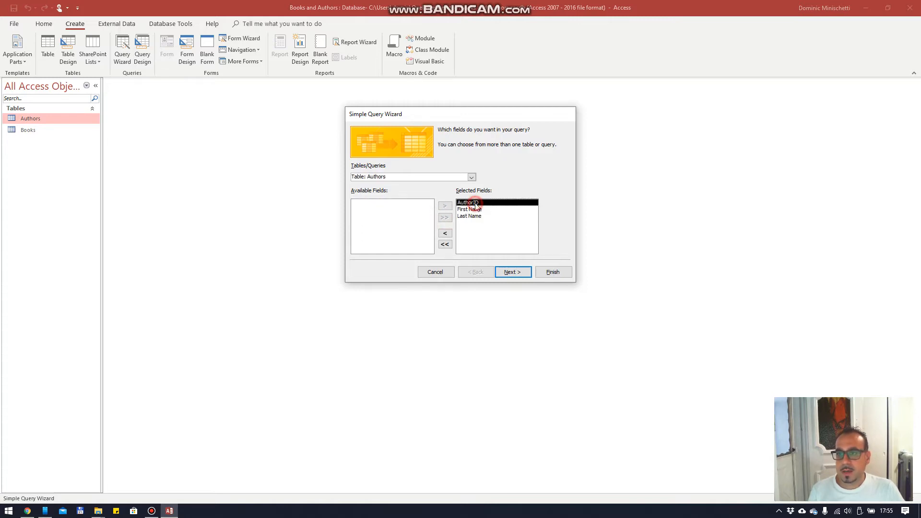
click(451, 233)
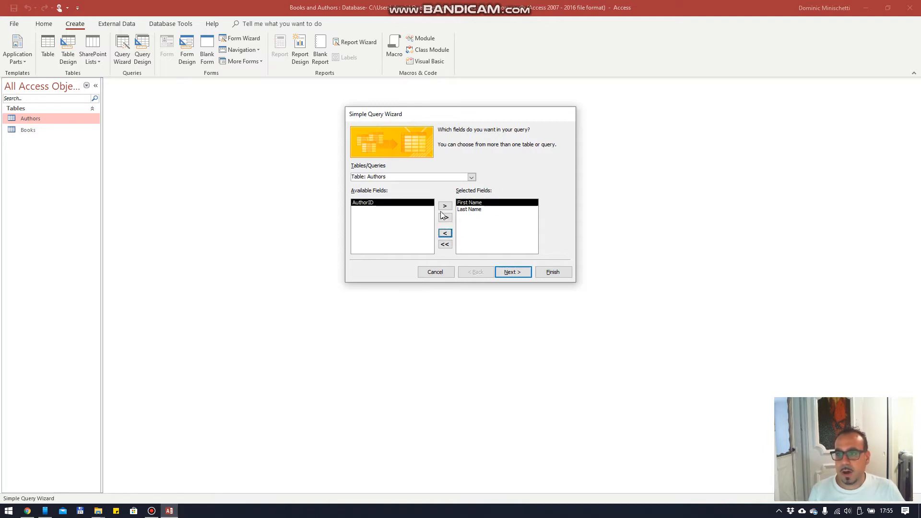
click(445, 206)
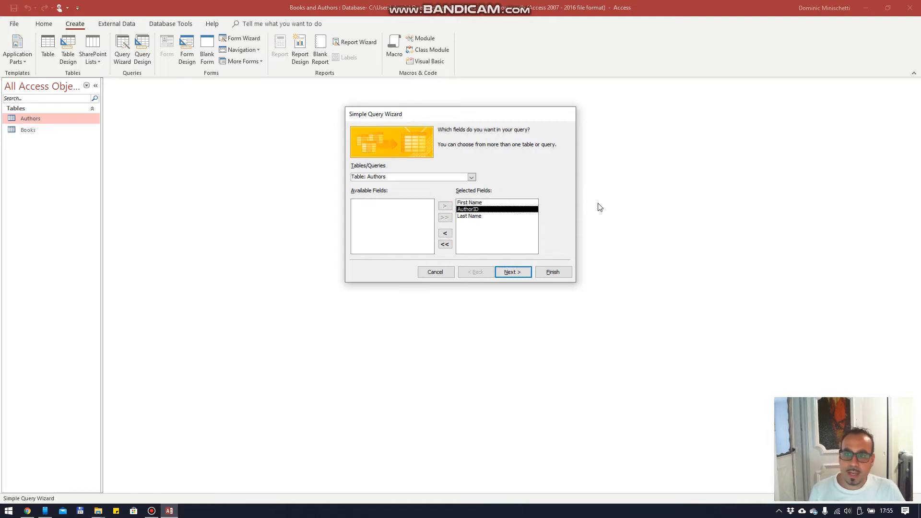
Add all fields of the Books table to the query's selected fields
click(472, 177)
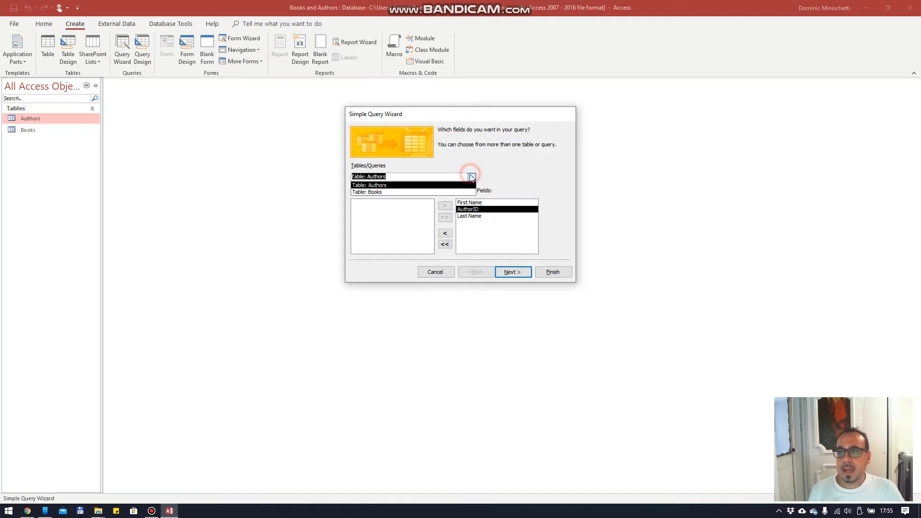
click(438, 190)
click(445, 217)
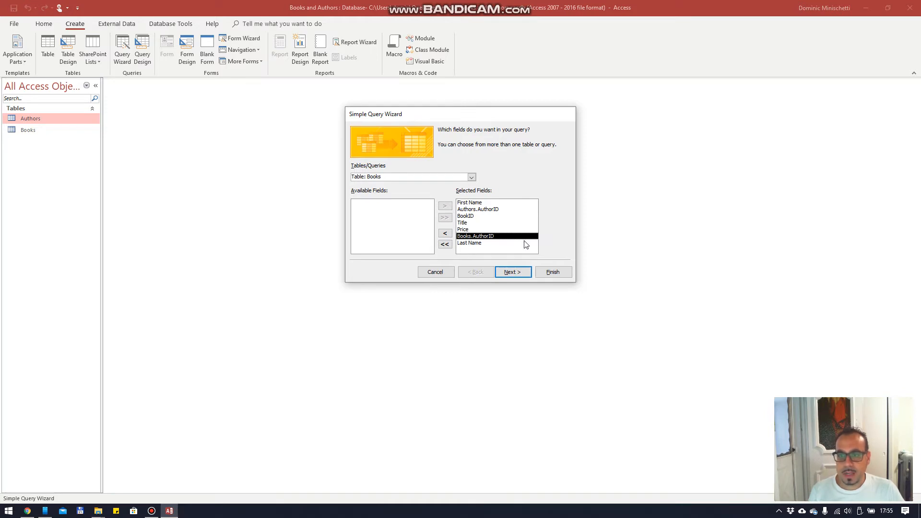
Keep the Detail query type and the title Authors Query, and finish the wizard with the query opened to view information
click(513, 272)
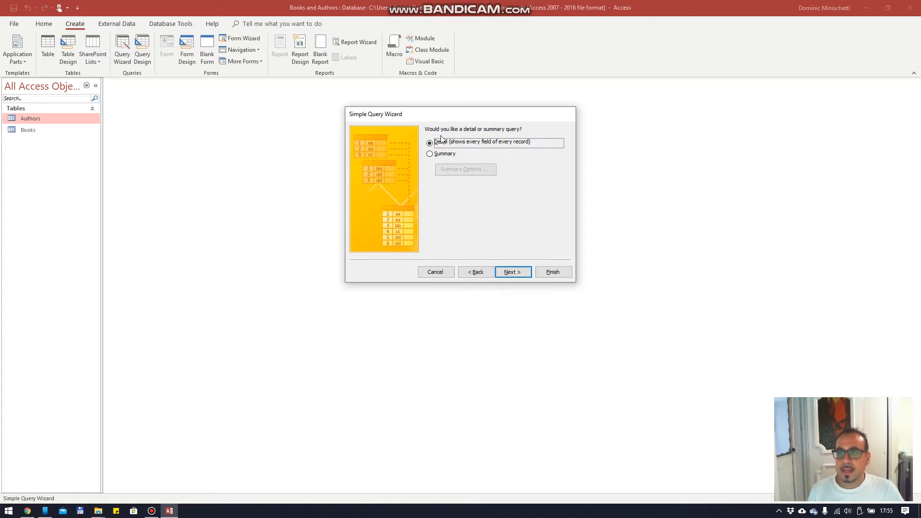
click(534, 143)
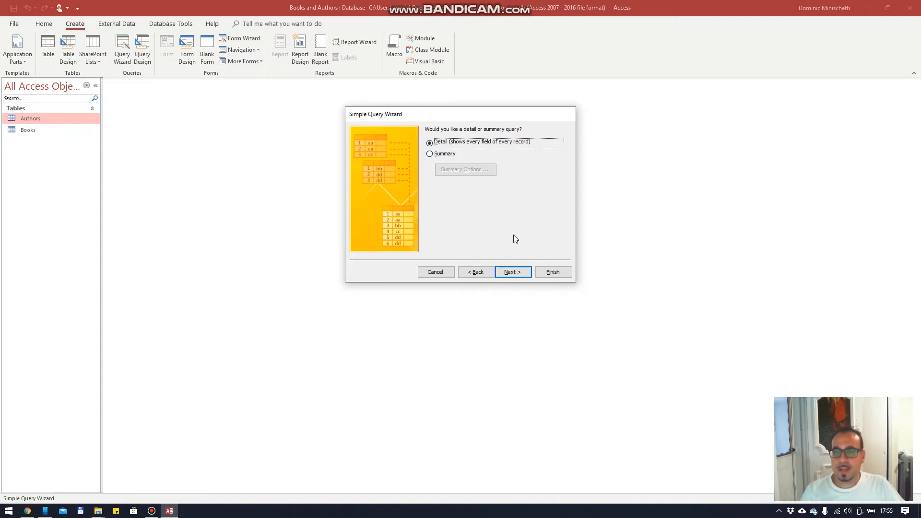
click(509, 272)
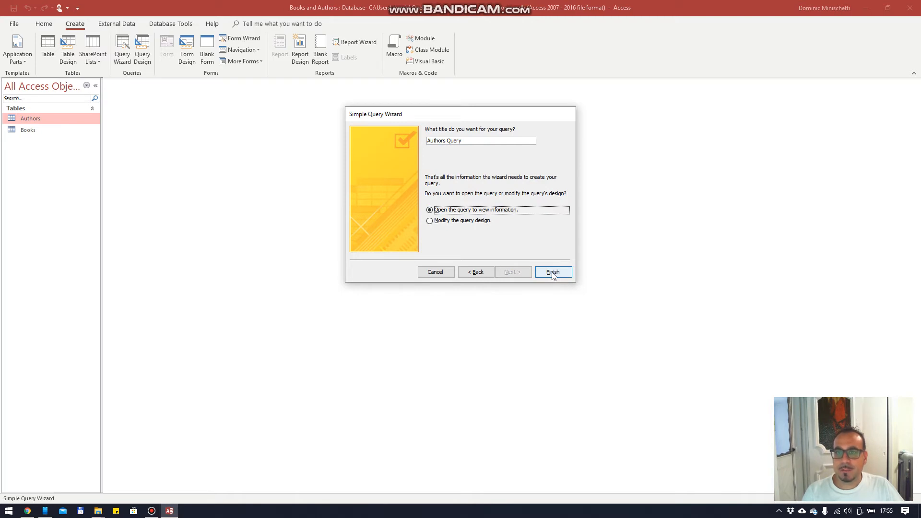
click(484, 142)
click(528, 148)
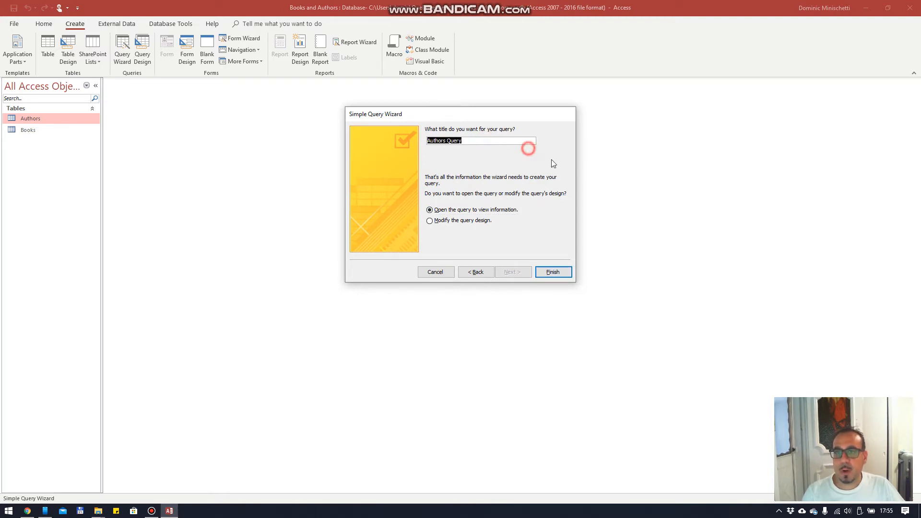
click(551, 273)
Move the First Name column directly before the Last Name column in the query datasheet
click(35, 118)
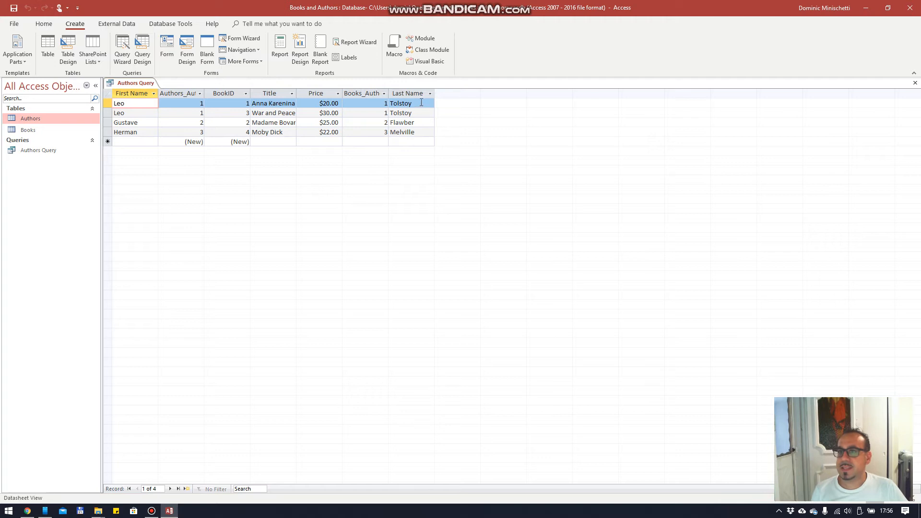
click(135, 94)
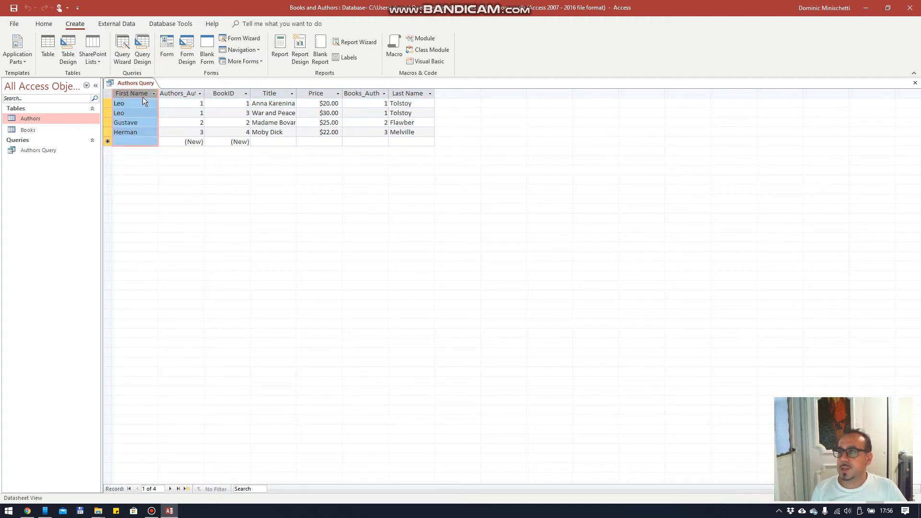
drag(135, 94, 409, 94)
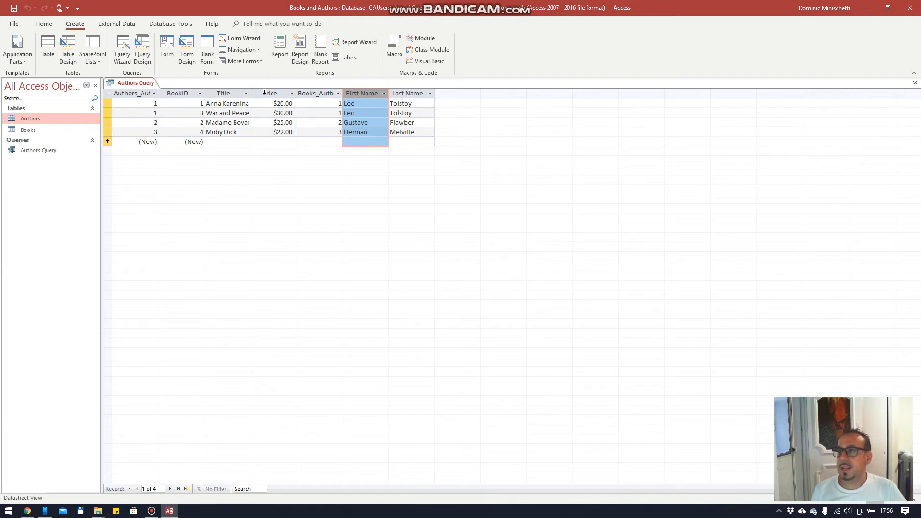
Hide the BookID column and both AuthorID columns, from Authors and Books, in the query datasheet
click(126, 94)
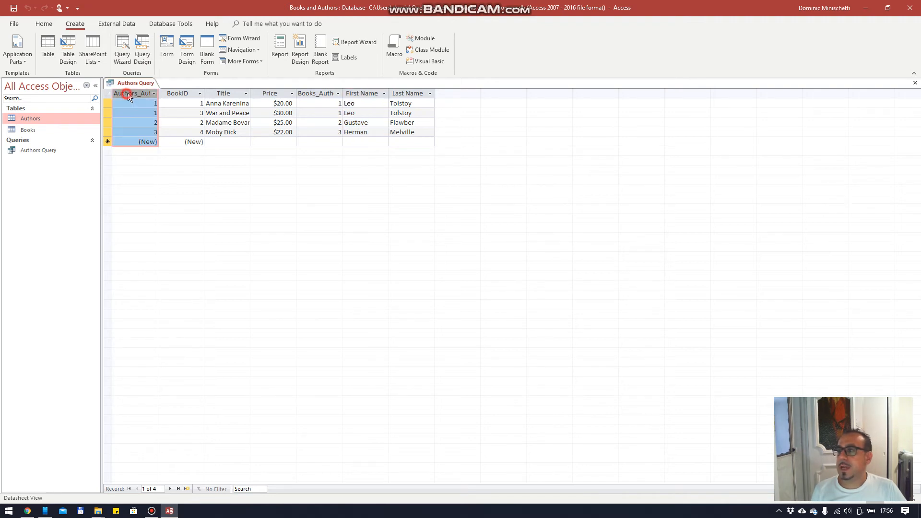
right_click(128, 94)
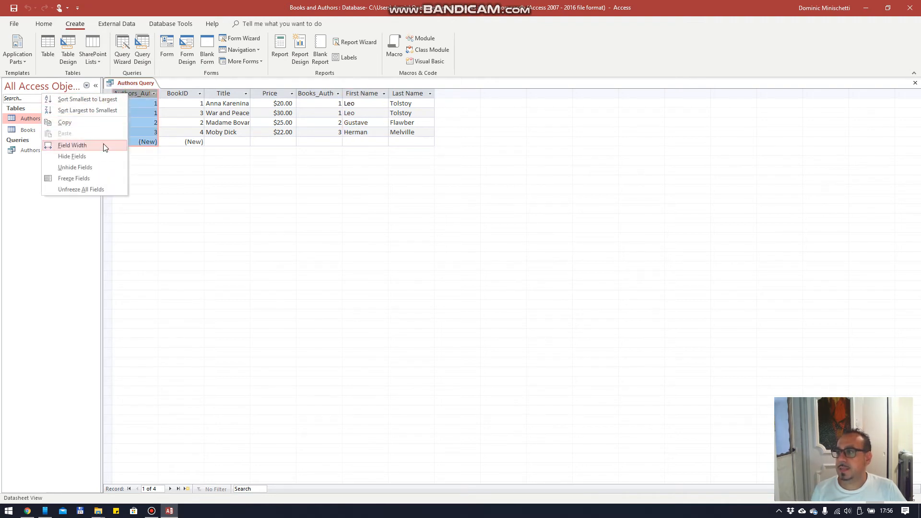
click(96, 156)
click(136, 93)
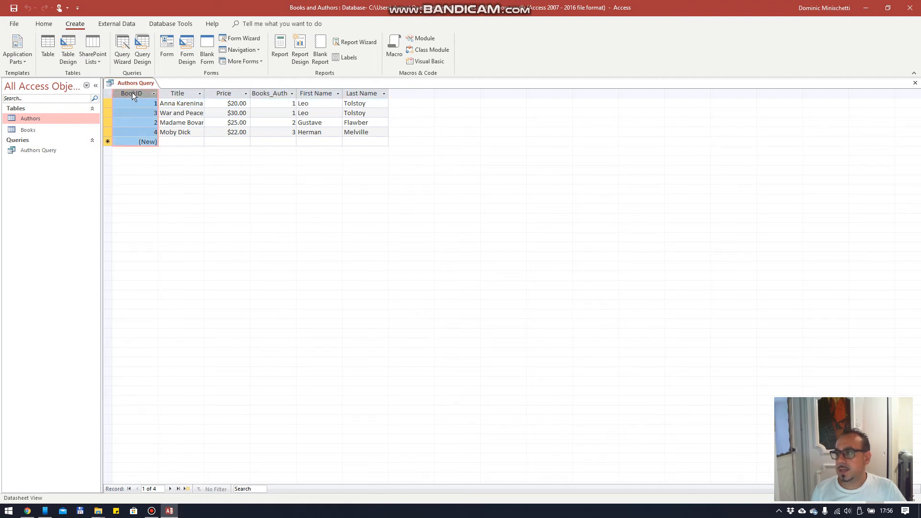
right_click(134, 93)
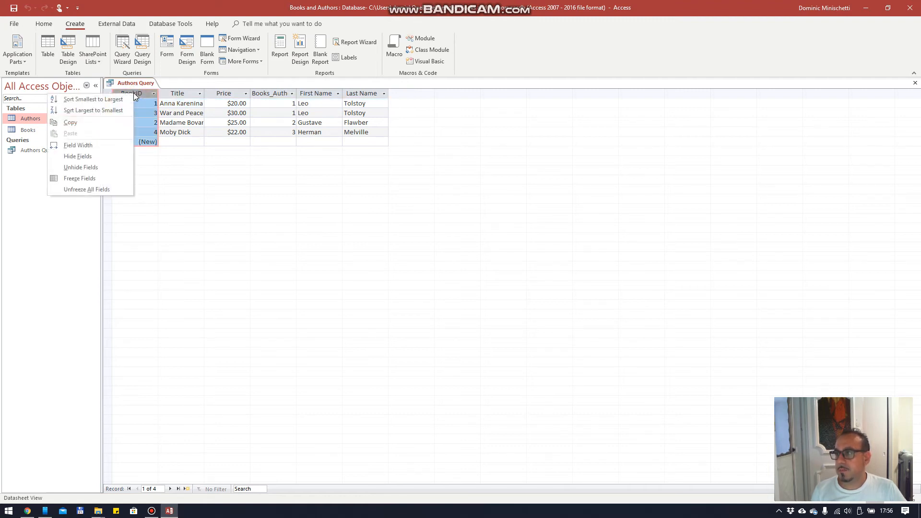
click(97, 158)
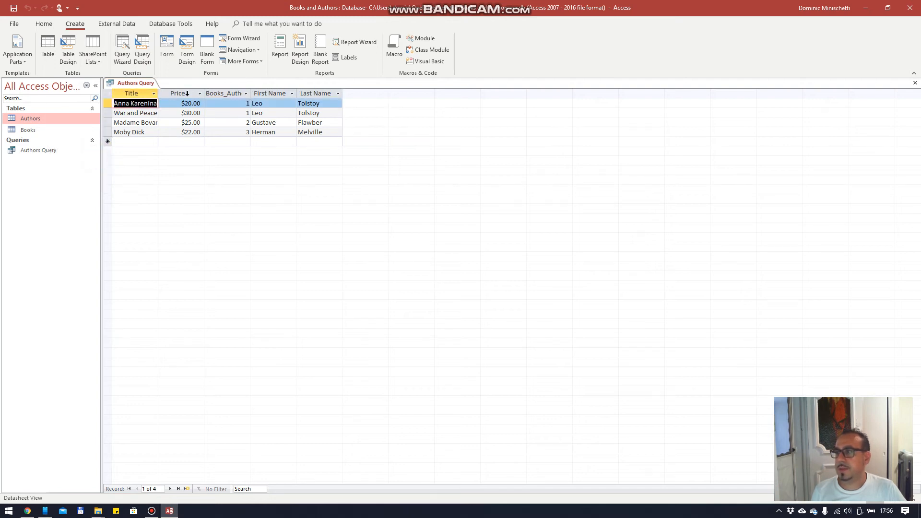
click(228, 93)
right_click(229, 92)
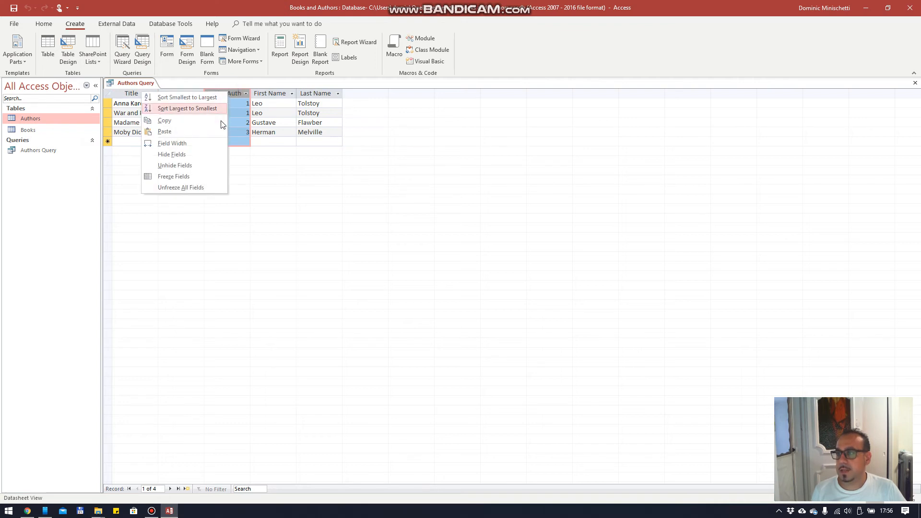
click(207, 154)
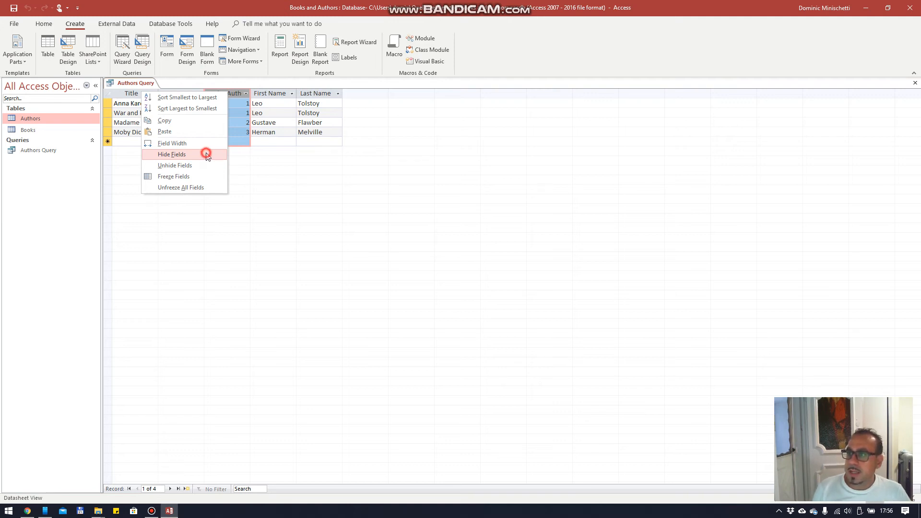
click(273, 133)
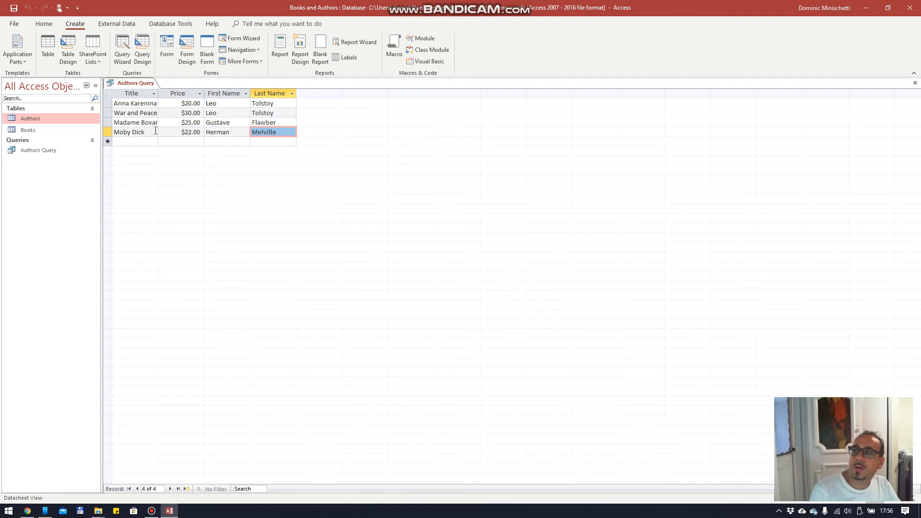
drag(126, 103, 135, 104)
click(183, 105)
click(234, 105)
click(264, 106)
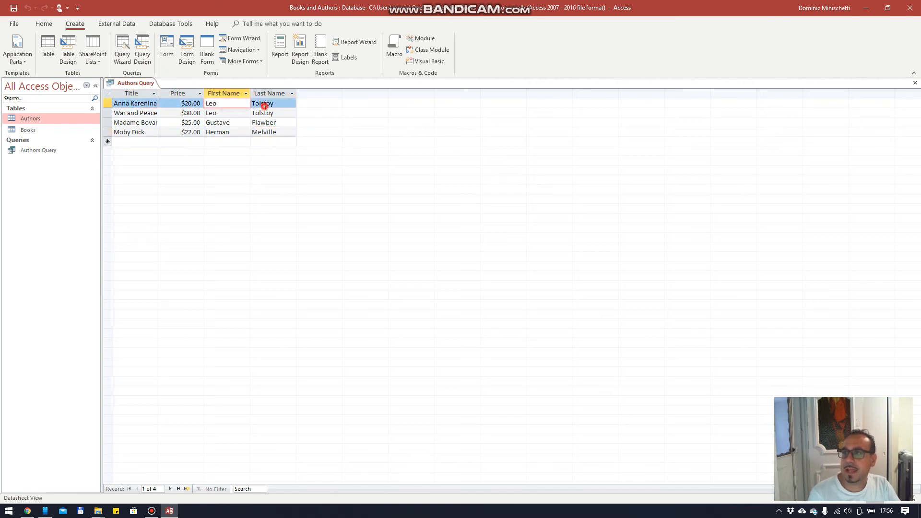
Add a new record to the query datasheet with title Book Name, price 45, and the author's first and last name
click(134, 141)
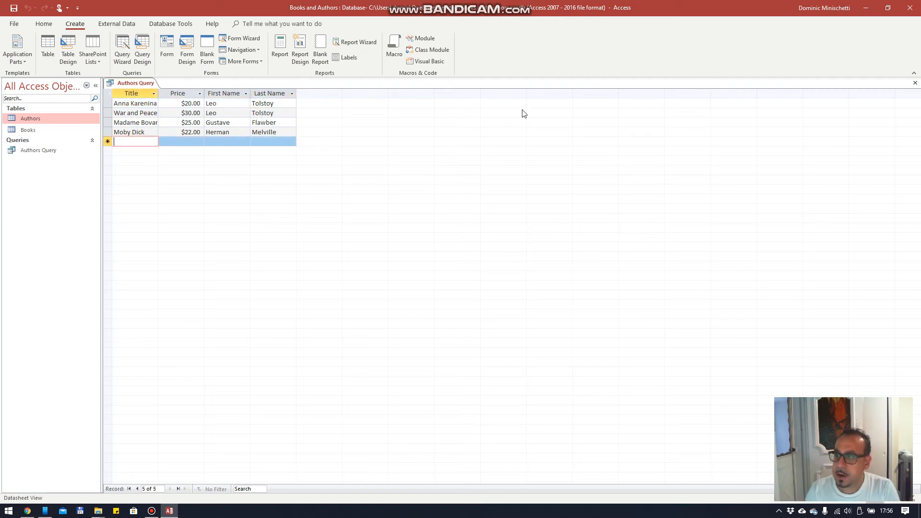
text(Book Name)
key(Tab)
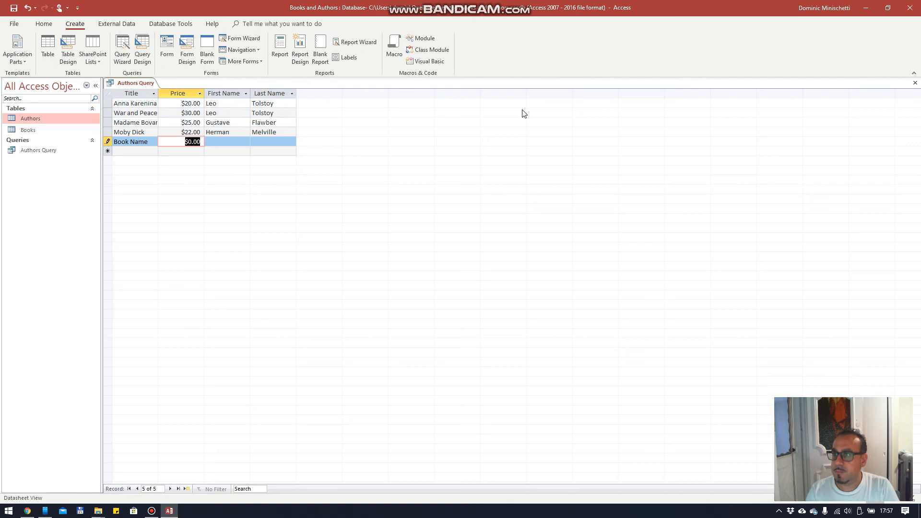
text(45)
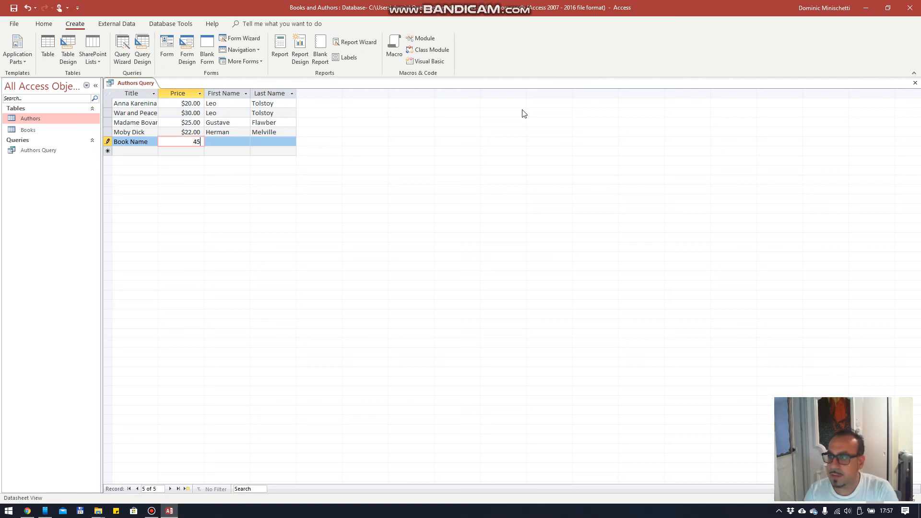
key(Tab)
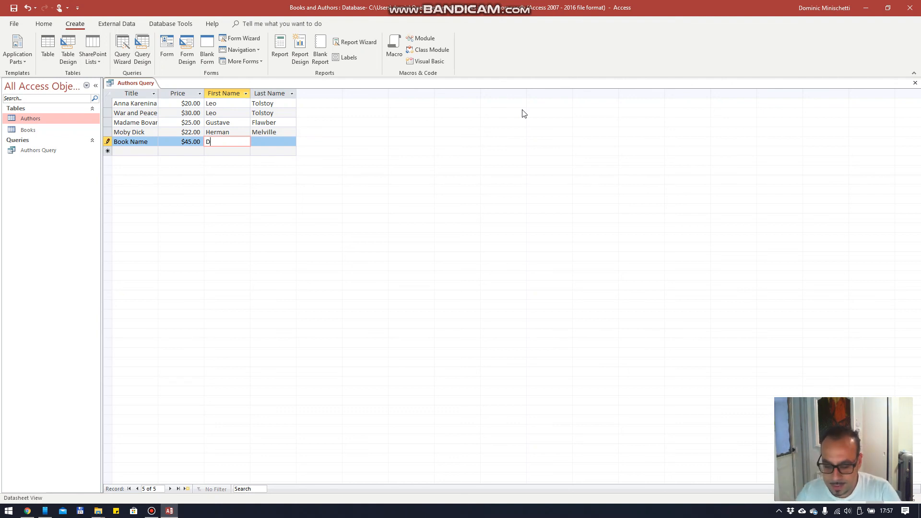
key(Tab)
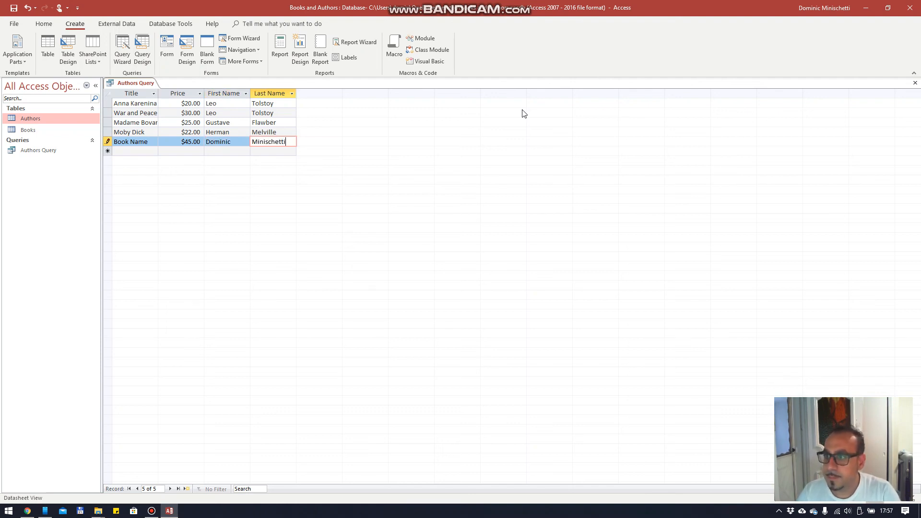
key(Tab)
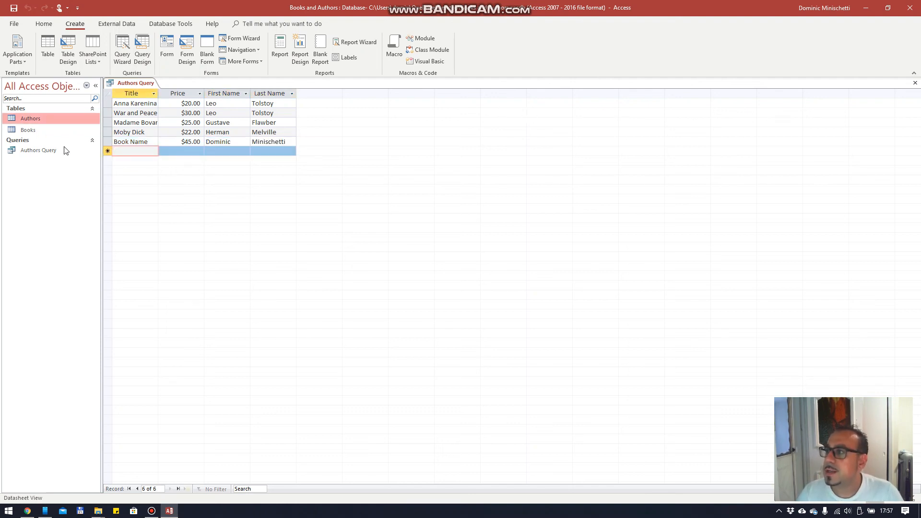
Open the Authors and Books tables to check the new author and the Book Name record in them
double_click(35, 118)
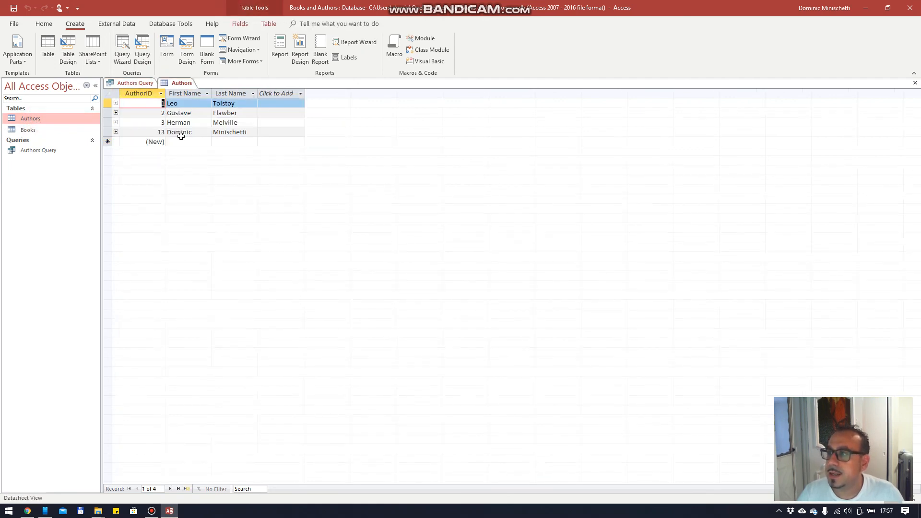
double_click(52, 130)
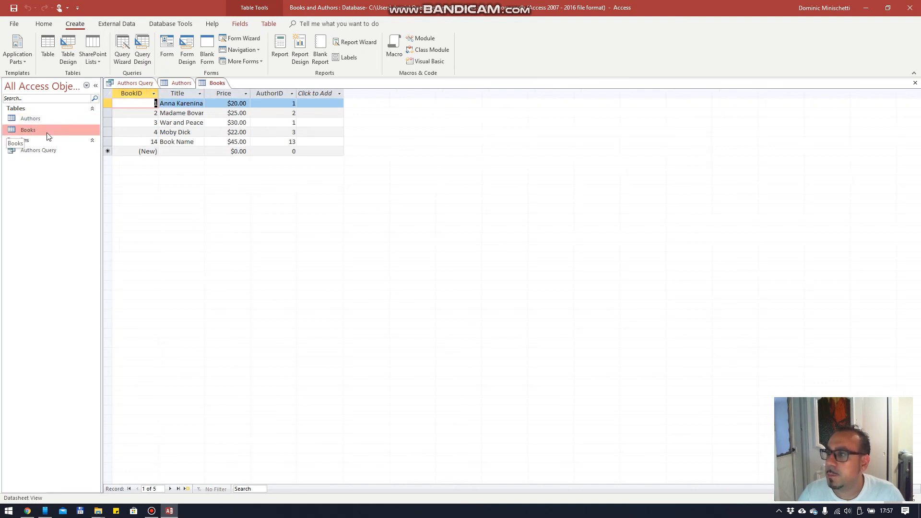
click(175, 141)
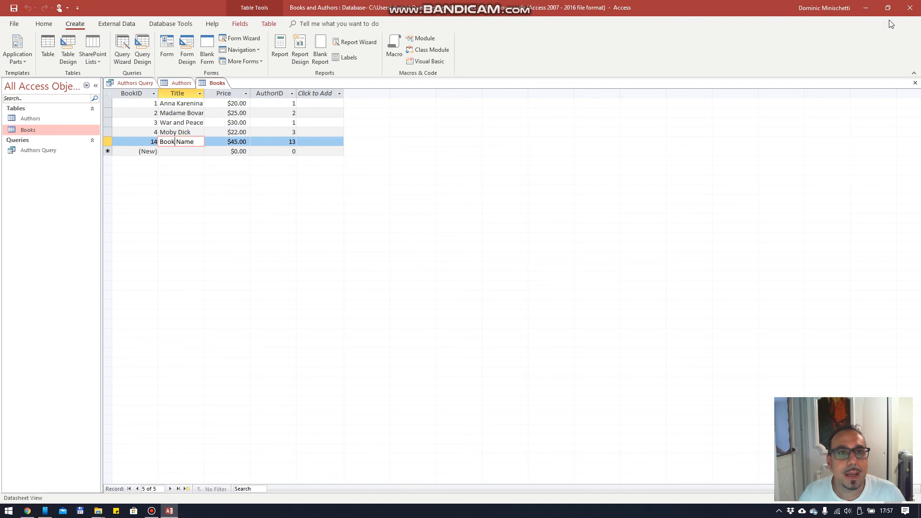
Close the database program and save the layout changes to Authors Query
click(911, 11)
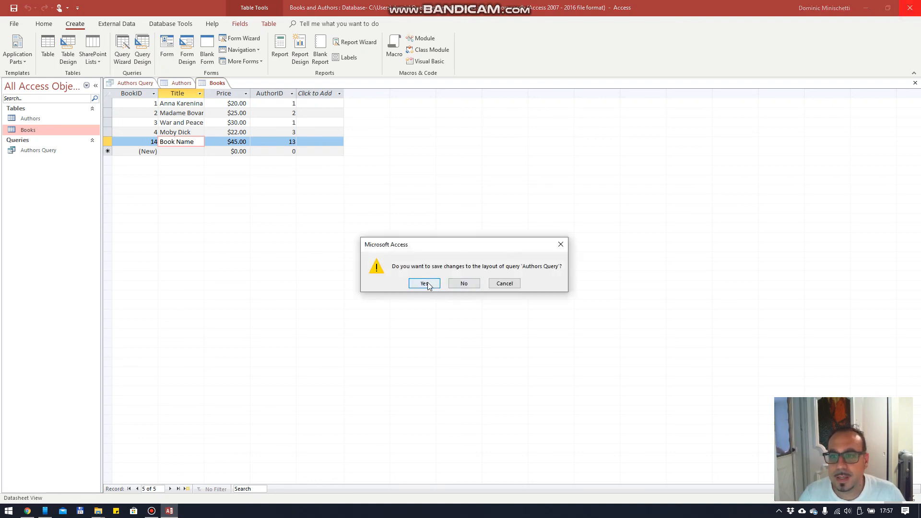
click(424, 283)
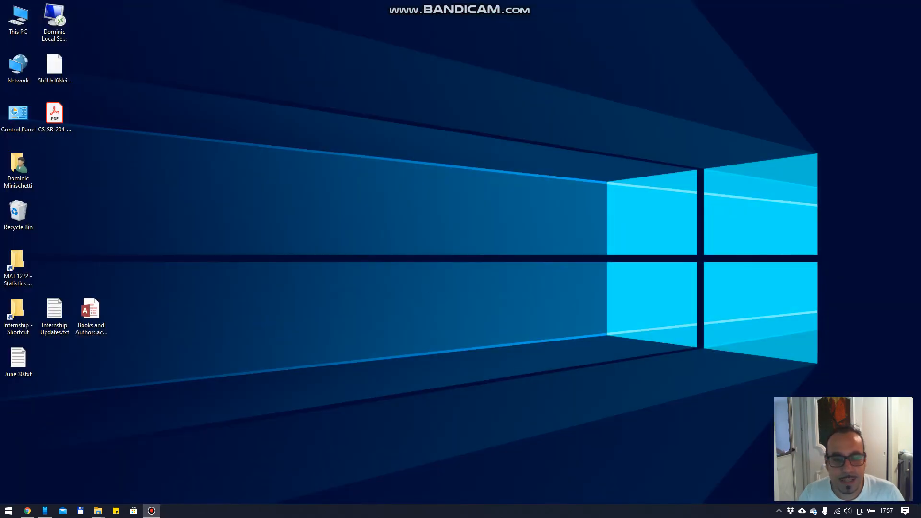